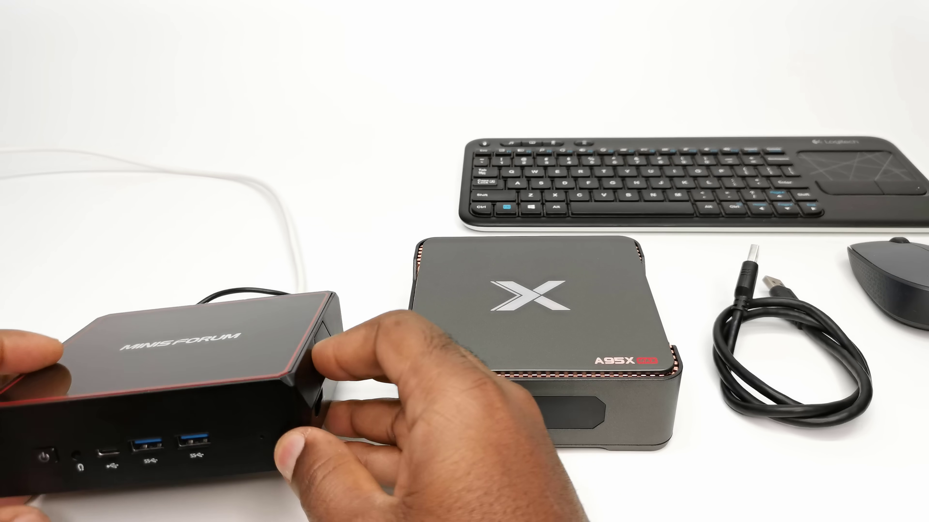
click(429, 328)
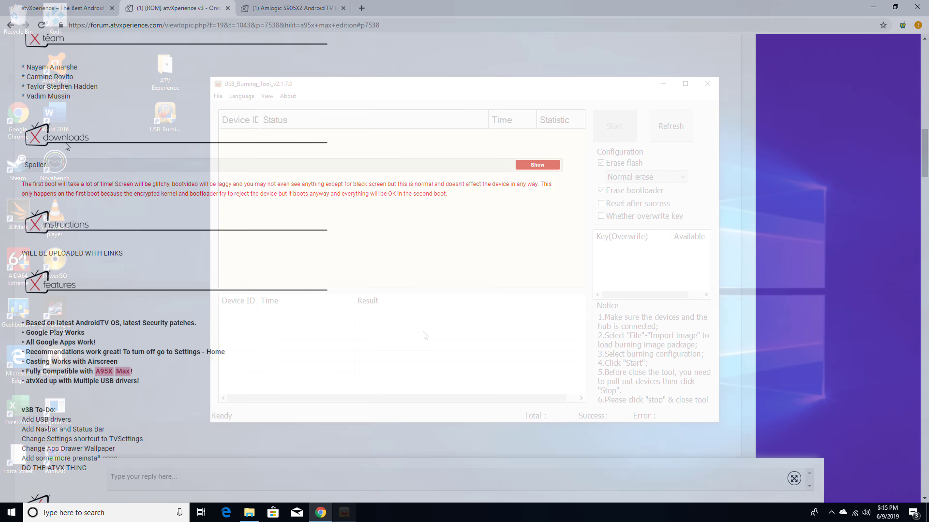
scroll(70, 150, down, 3)
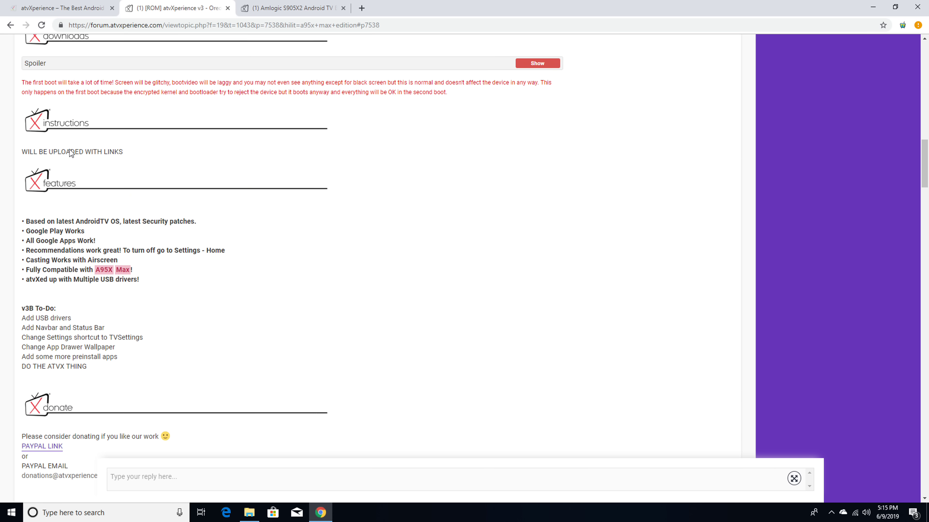
scroll(70, 153, up, 6)
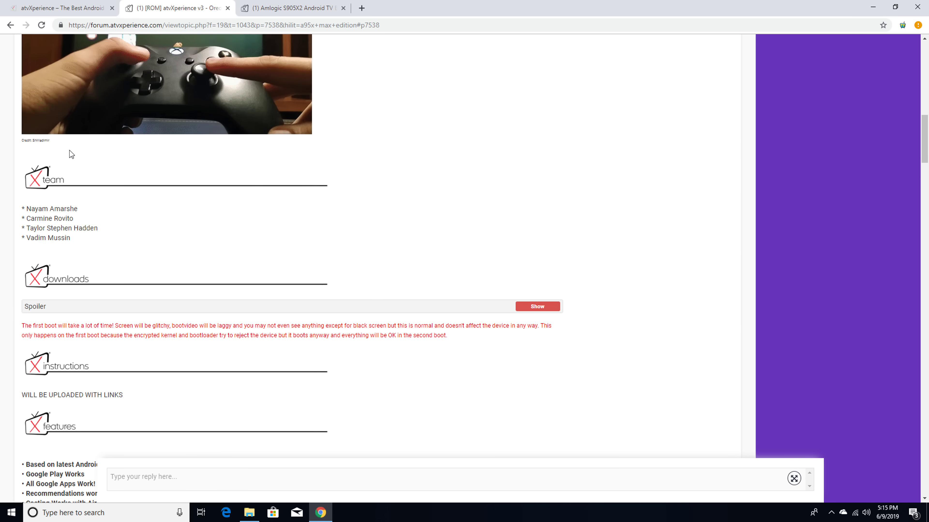
scroll(71, 154, down, 5)
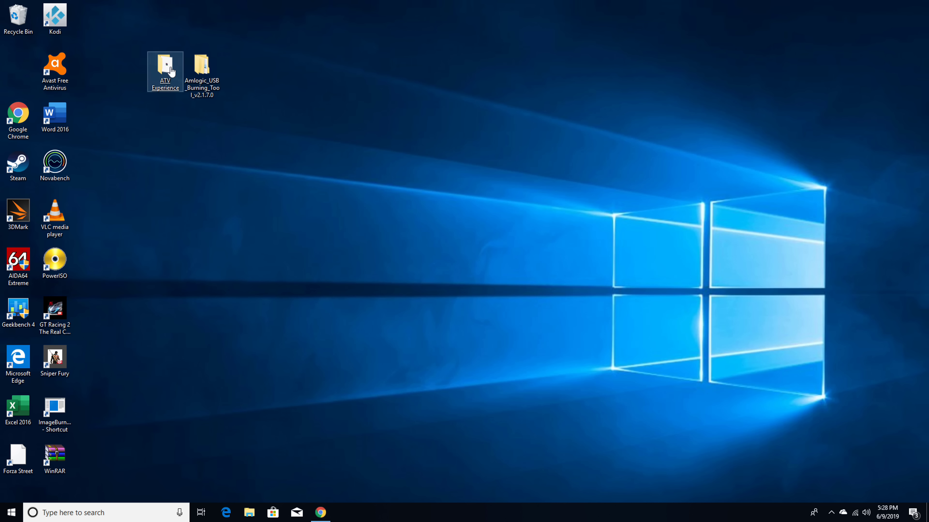
Extract the atvX_v3A_A95XMAX.rar archive into the ATV Experience desktop folder and minimize the folder window.
double_click(162, 81)
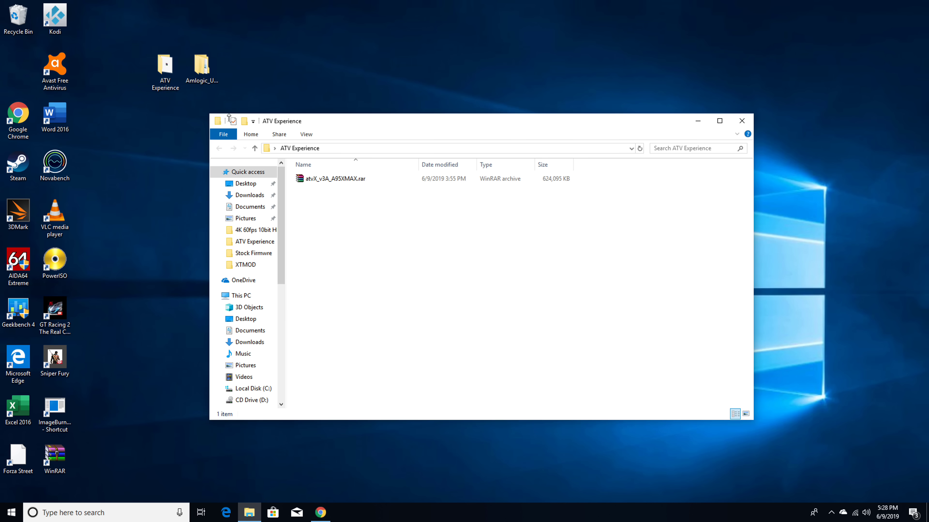
right_click(322, 179)
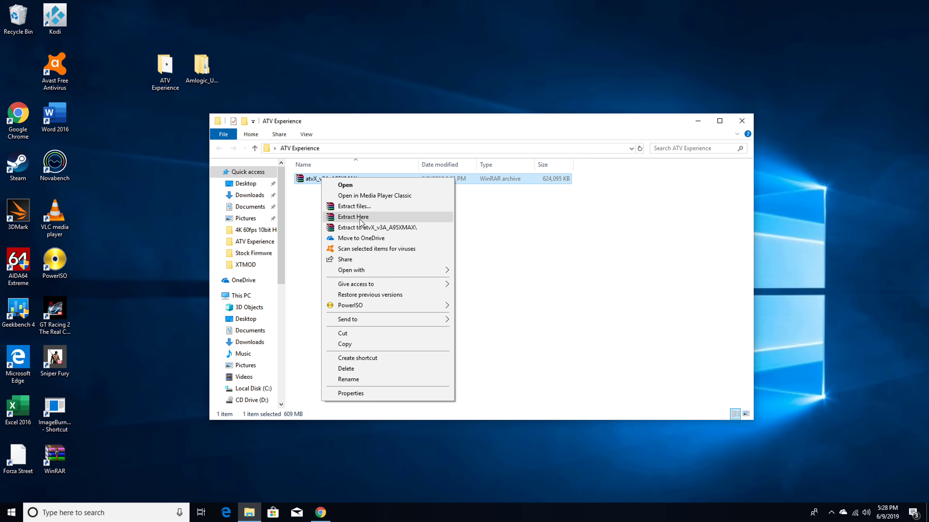
click(375, 219)
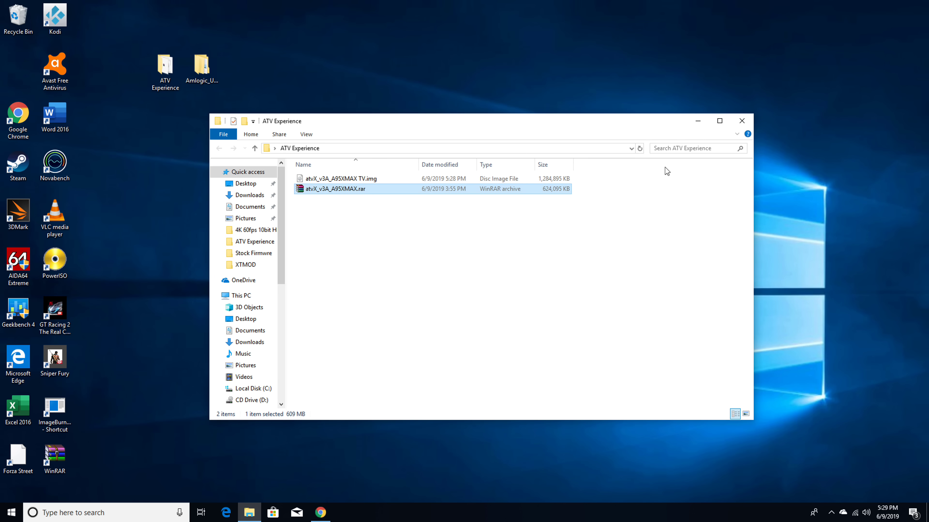
click(698, 121)
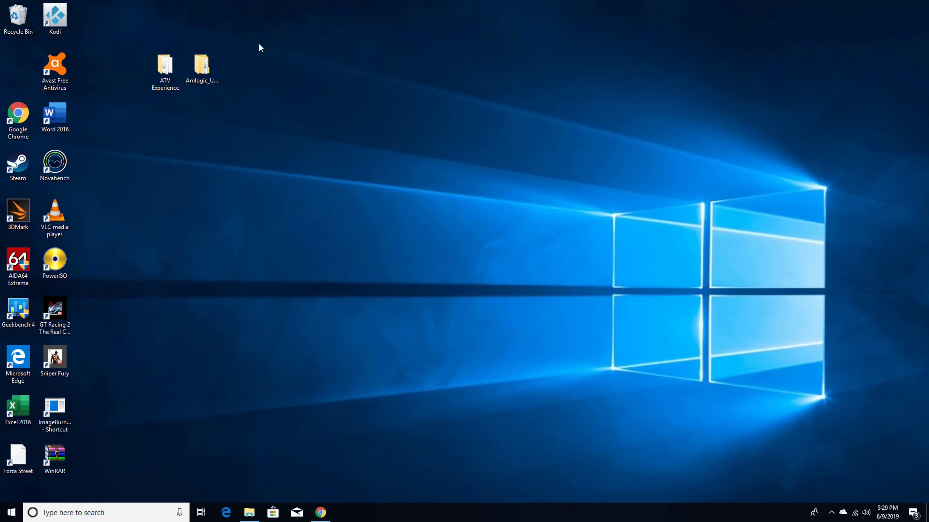
Extract the Amlogic USB Burning Tool v2.1.7.0 zip archive into its own desktop folder and minimize the window.
click(200, 78)
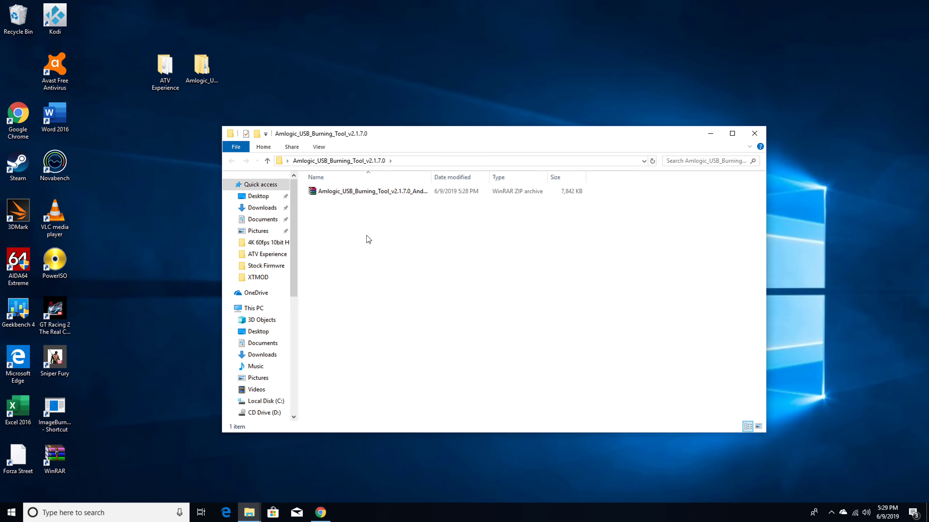
right_click(360, 192)
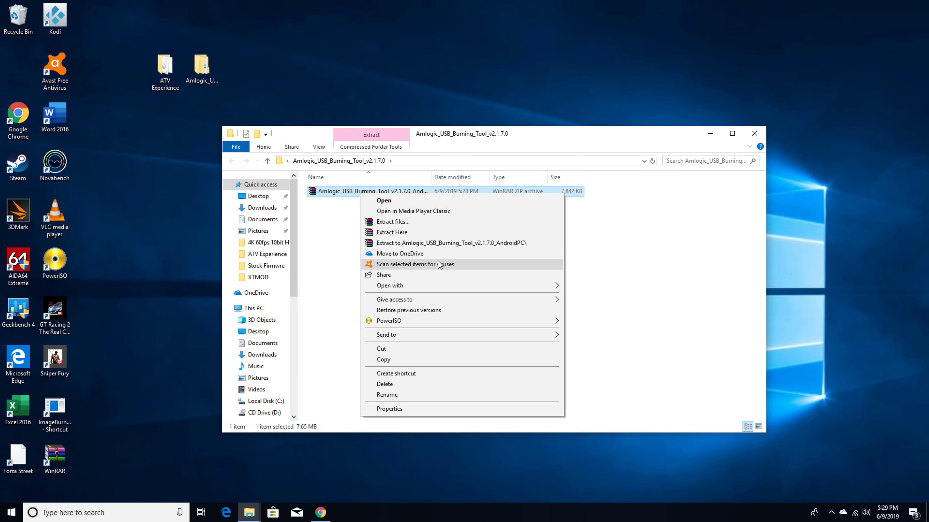
click(391, 232)
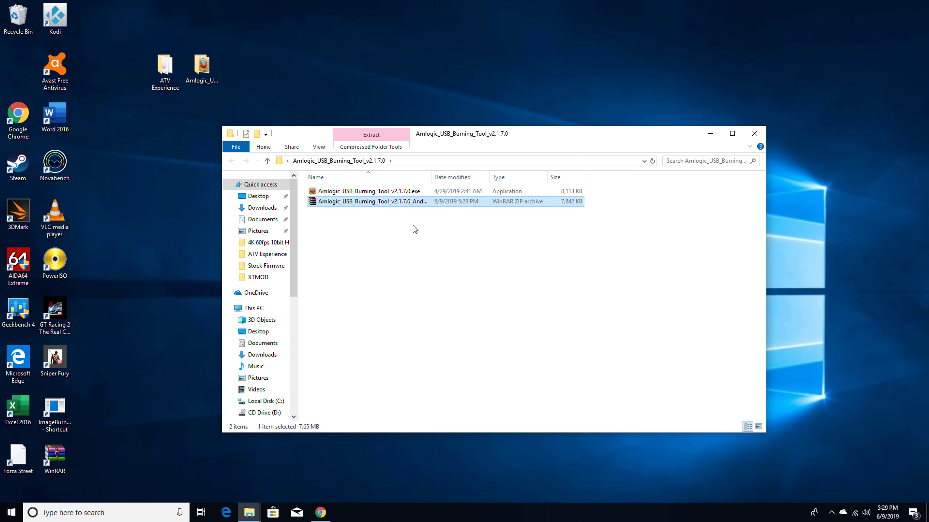
click(708, 130)
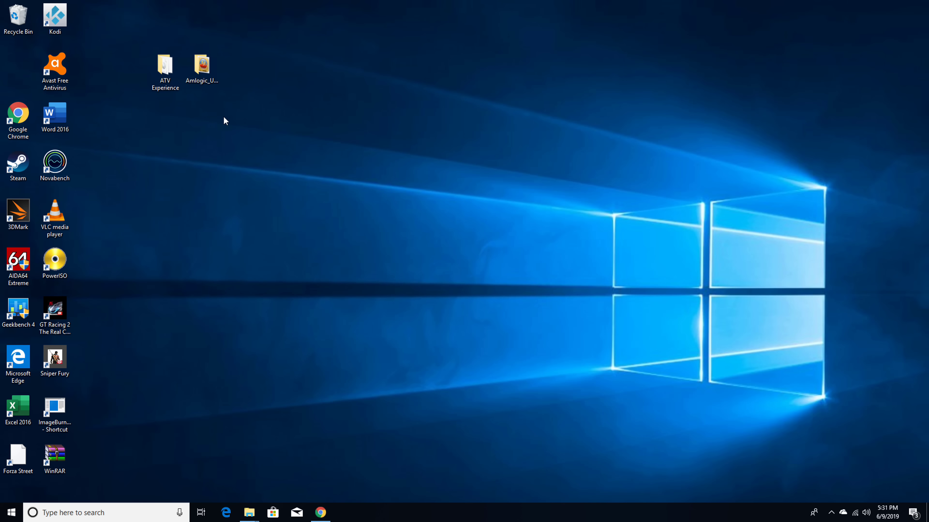
Launch the Amlogic_USB_Burning_Tool_v2.1.7.0.exe installer, allow it to make changes and choose English as the setup language.
click(196, 71)
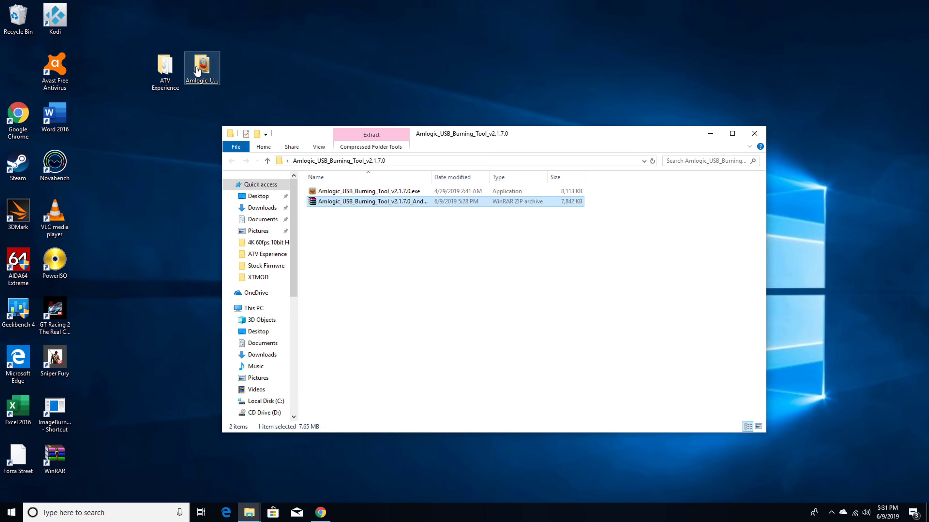
click(343, 192)
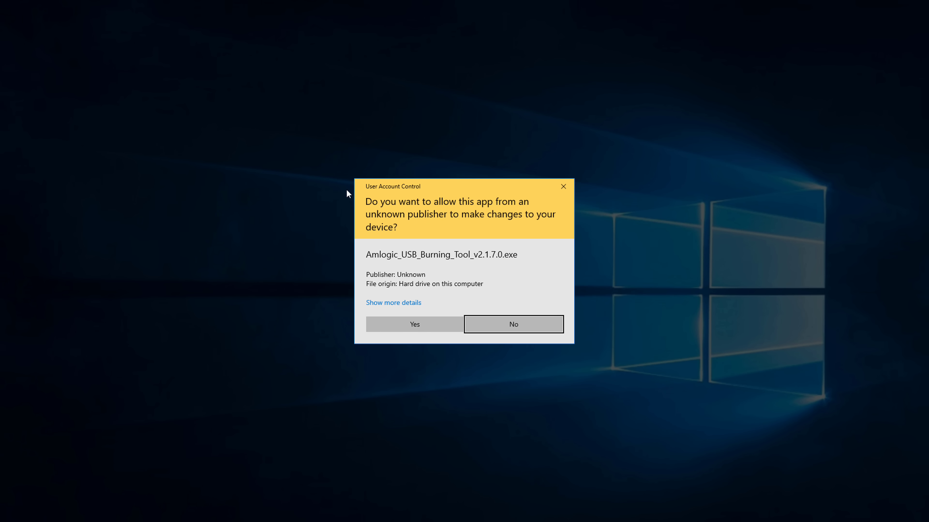
click(408, 322)
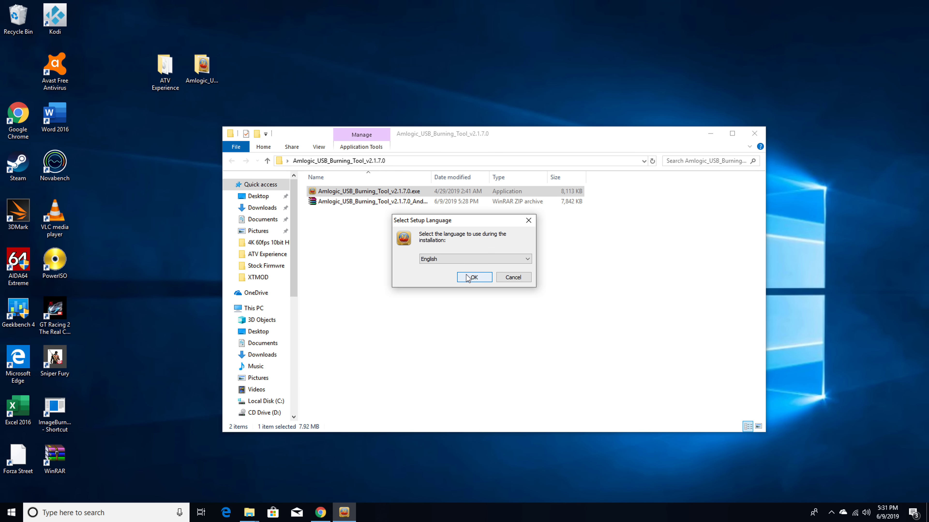
click(467, 277)
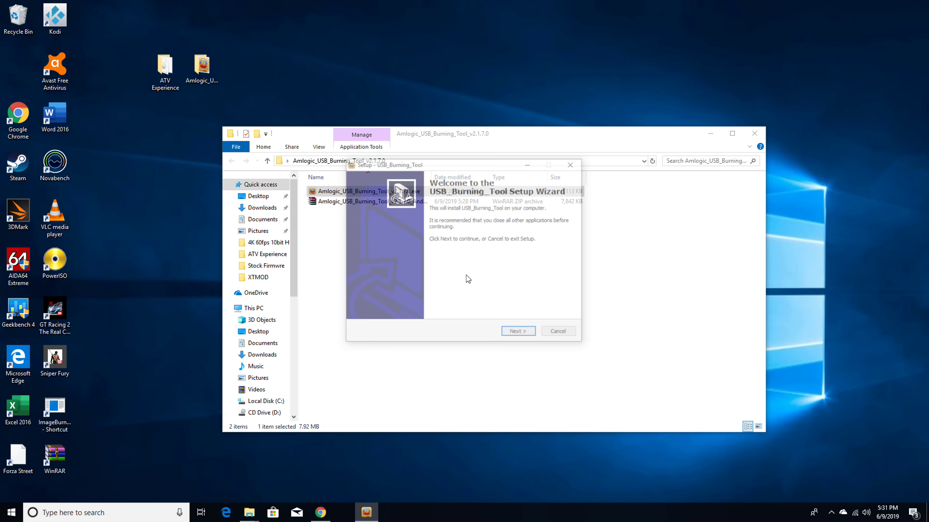
Install USB_Burning_Tool with the default destination and Start menu folder, adding a desktop icon.
click(518, 334)
click(519, 334)
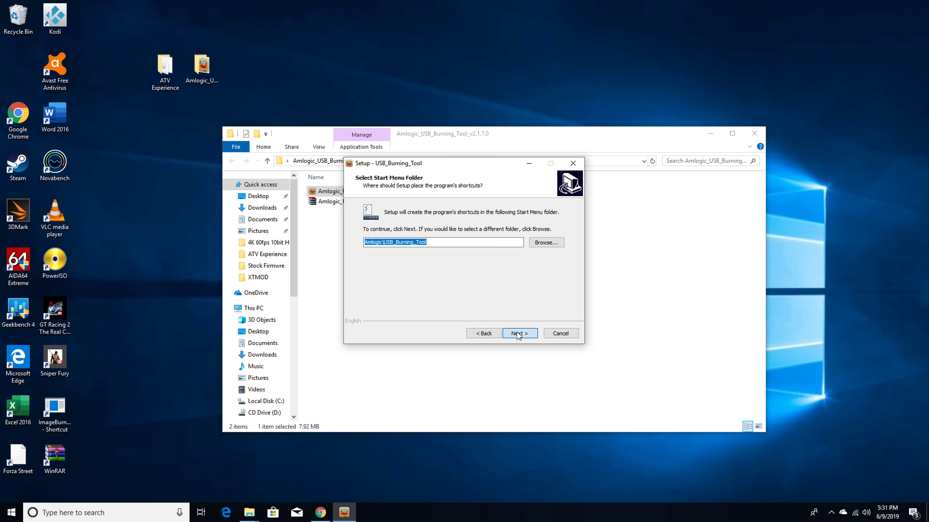
click(518, 333)
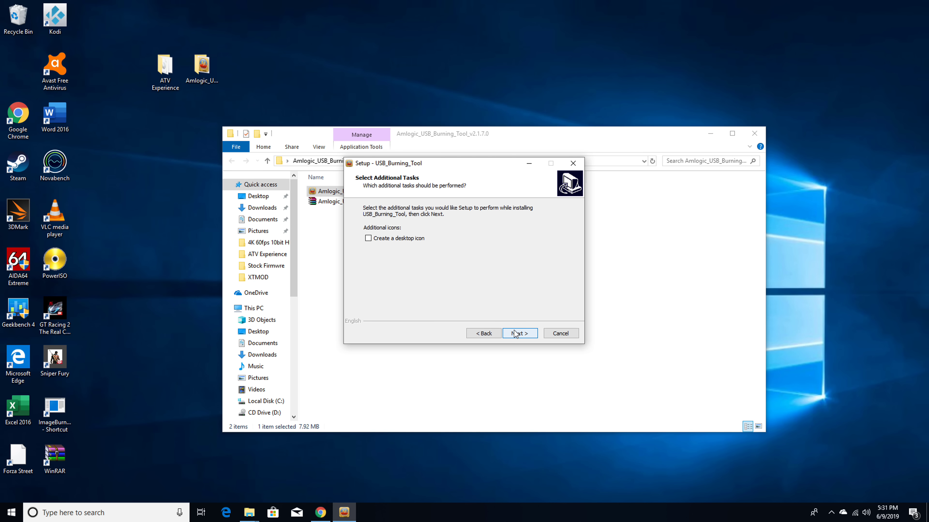
click(368, 238)
click(517, 333)
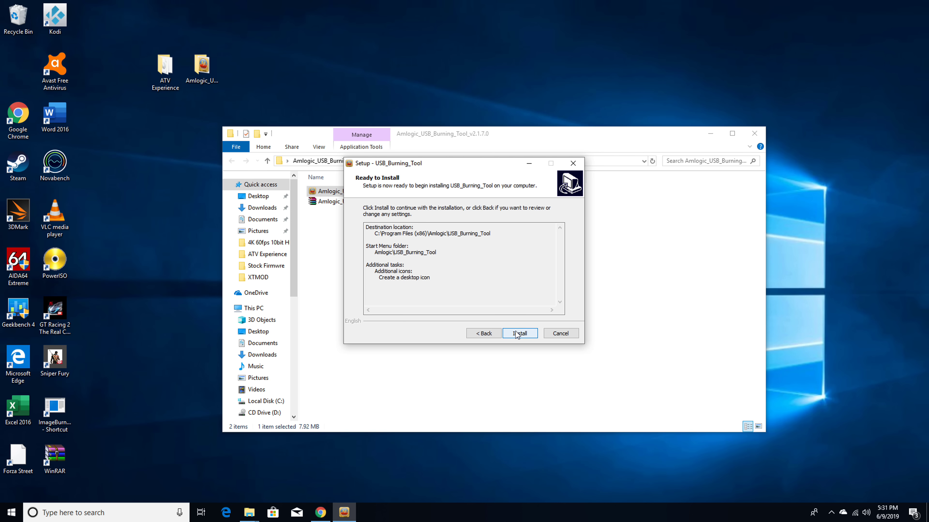
click(517, 333)
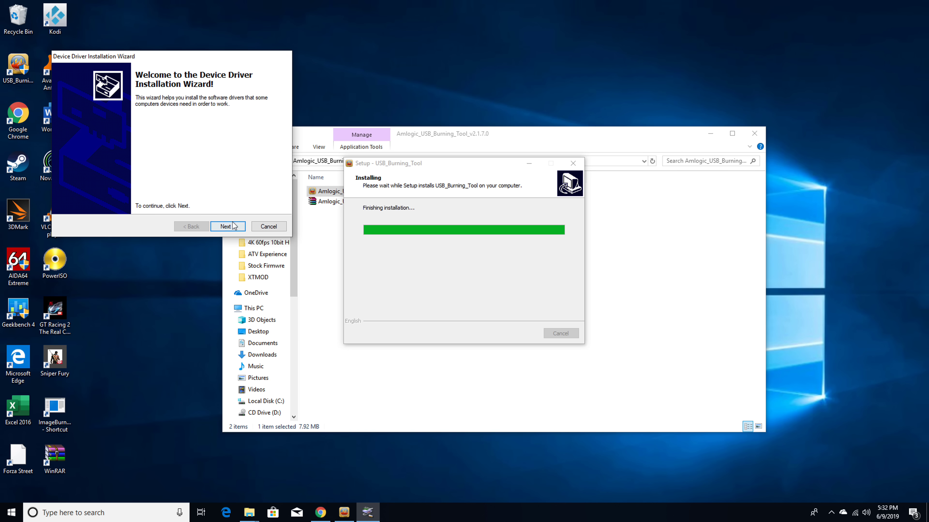
Install the device driver and finish the USB_Burning_Tool setup.
click(234, 230)
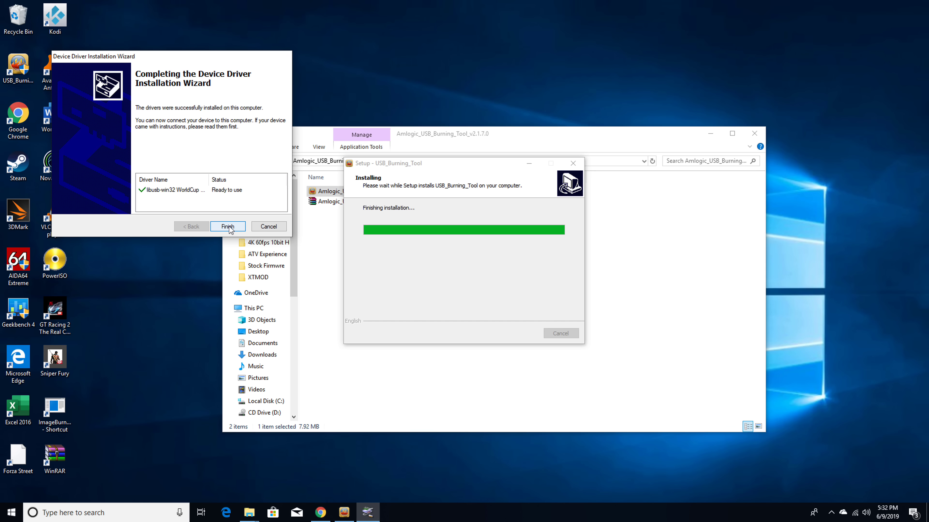
click(228, 227)
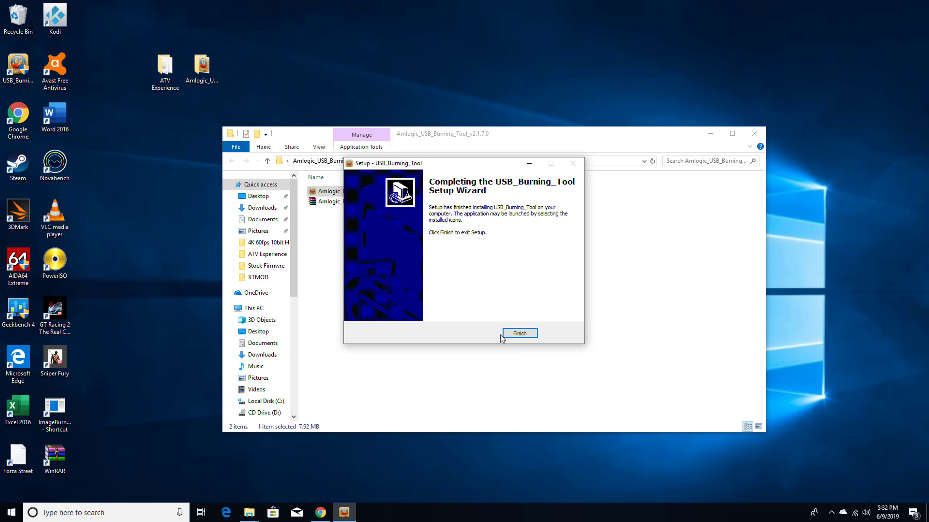
click(517, 334)
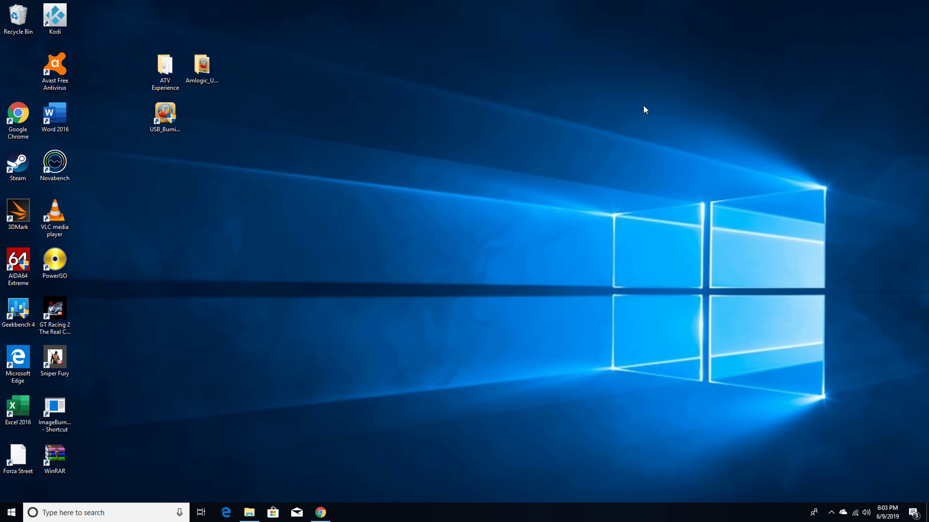
Copy the SECURE_BOOT_SET file from the ATV Experience folder and open C:\Program Files (x86)\Amlogic\USB_Burning_Tool.
double_click(160, 71)
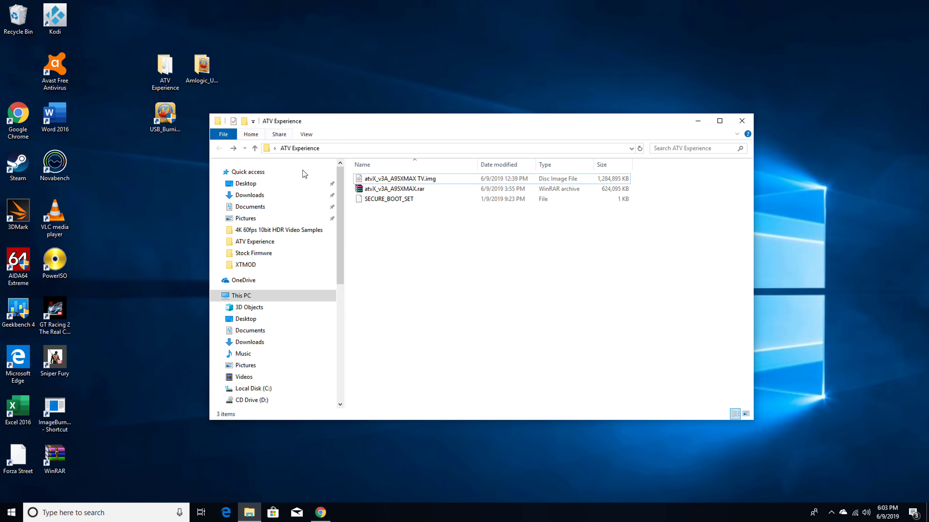
right_click(385, 201)
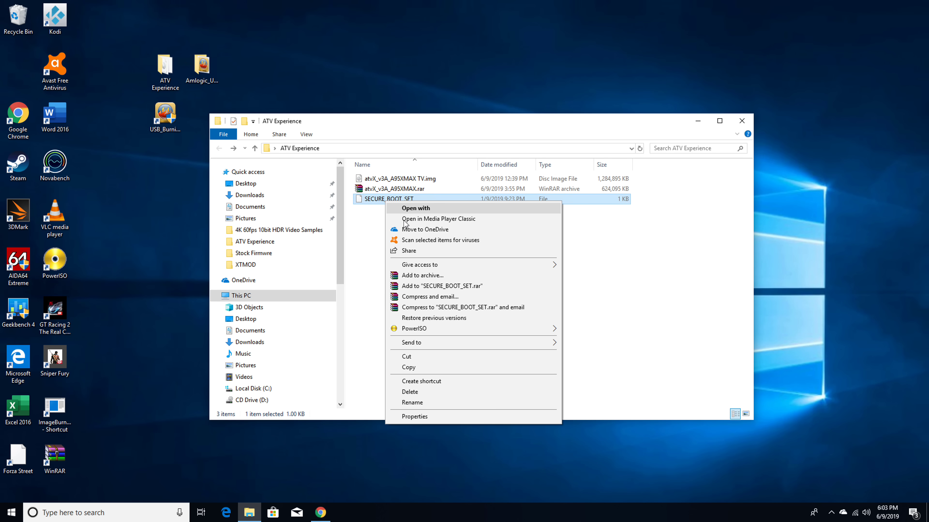
click(410, 366)
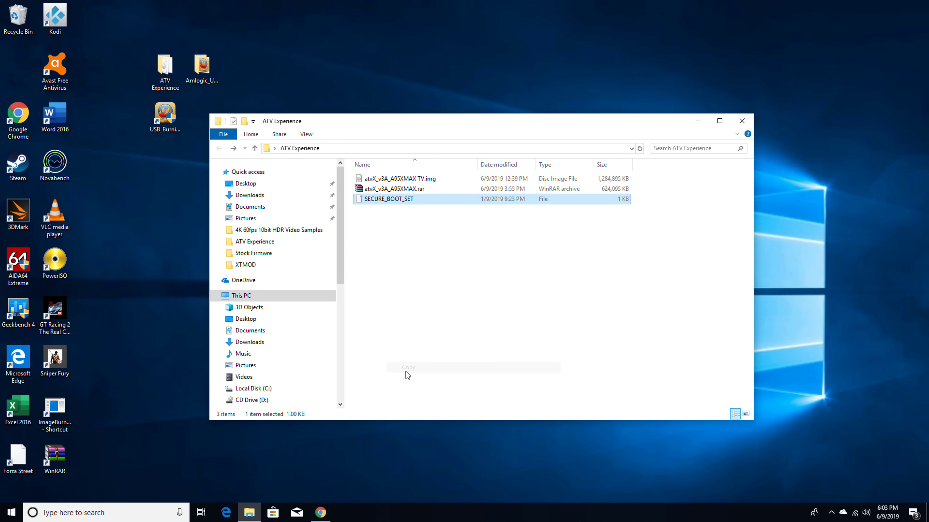
click(266, 390)
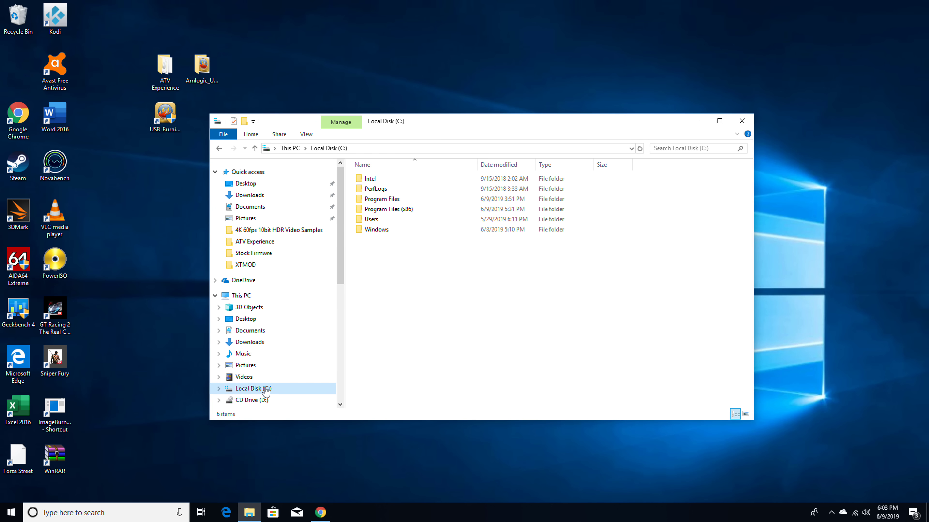
double_click(380, 210)
double_click(376, 182)
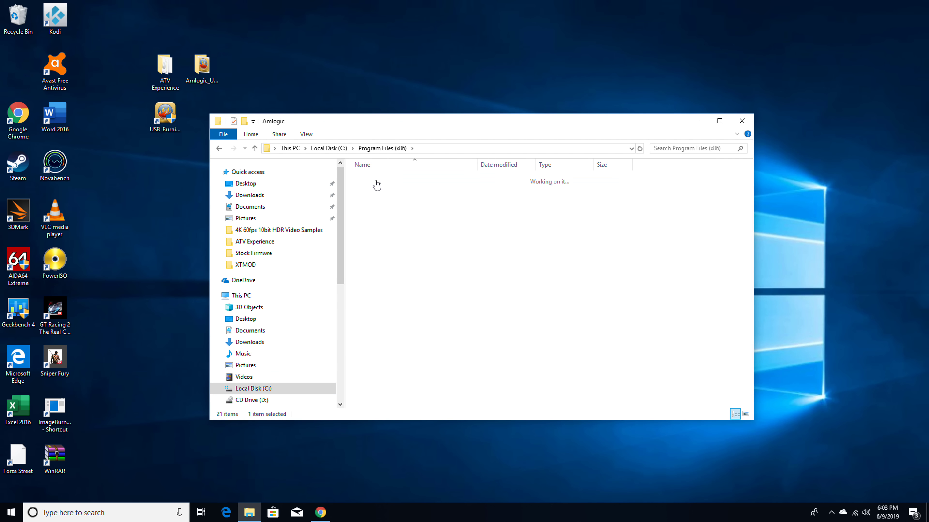
double_click(376, 179)
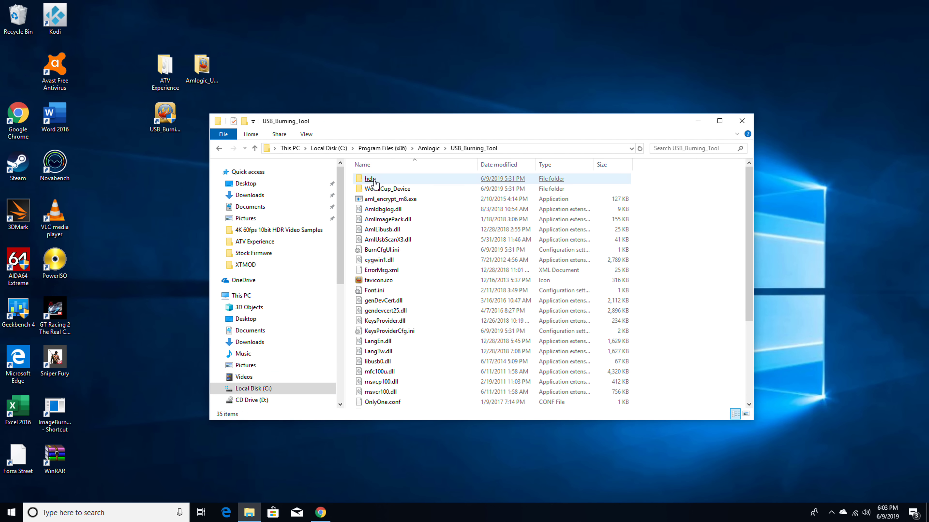
click(362, 180)
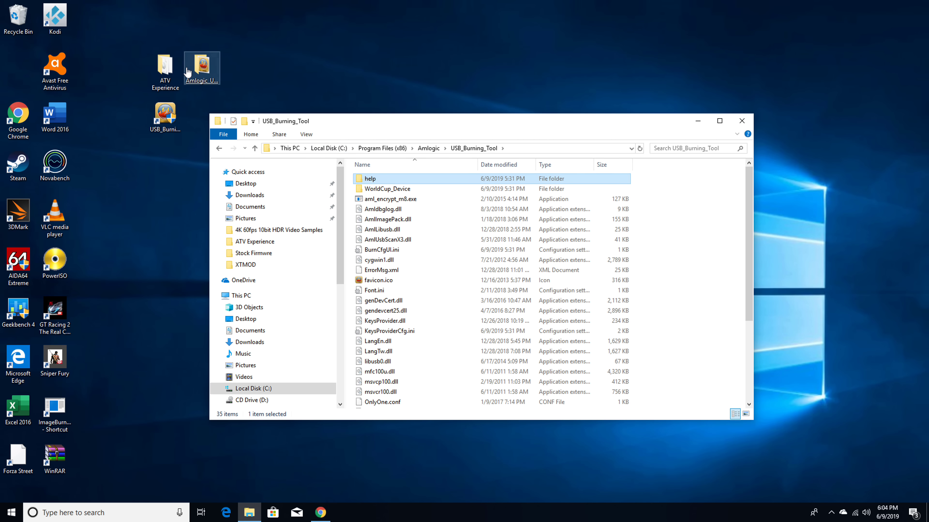
Create a new folder named License in the ATV Experience desktop folder.
click(163, 67)
double_click(164, 67)
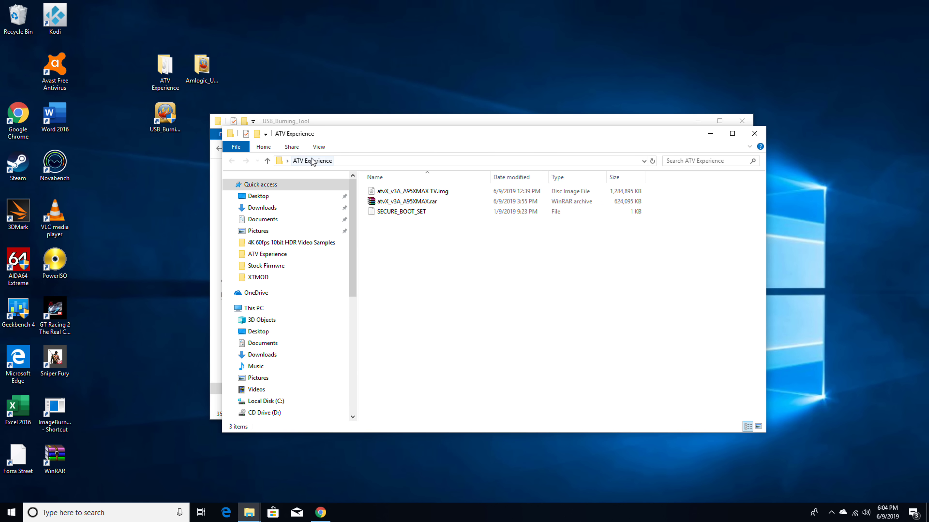
click(257, 134)
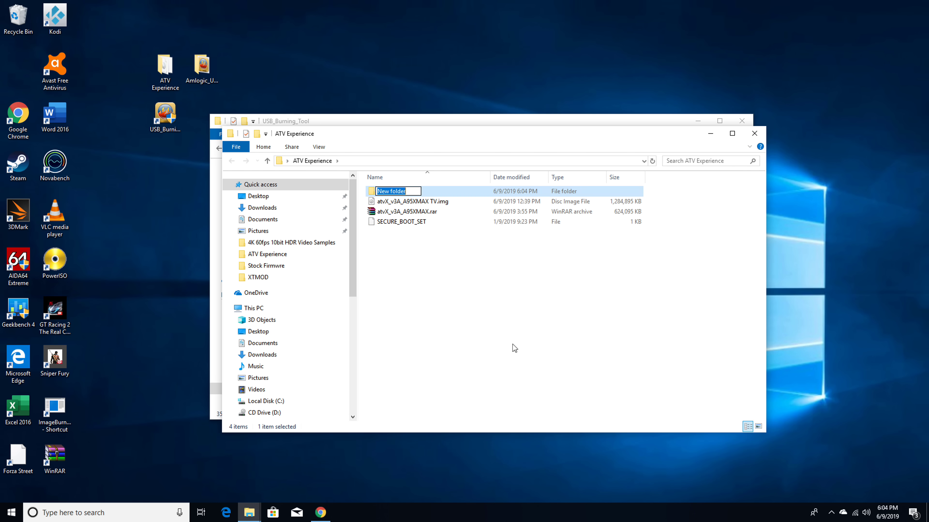
text(License)
click(475, 281)
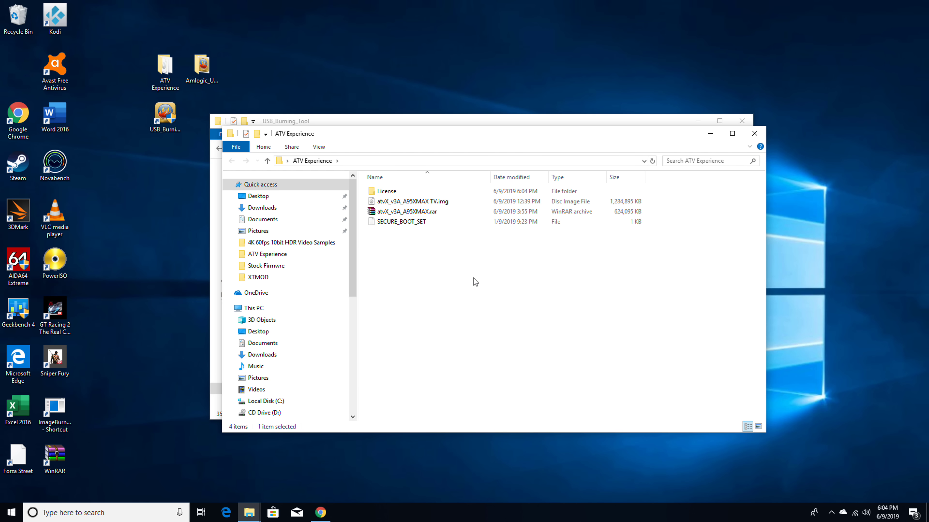
Copy the SECURE_BOOT_SET file into the new License folder inside ATV Experience.
right_click(410, 225)
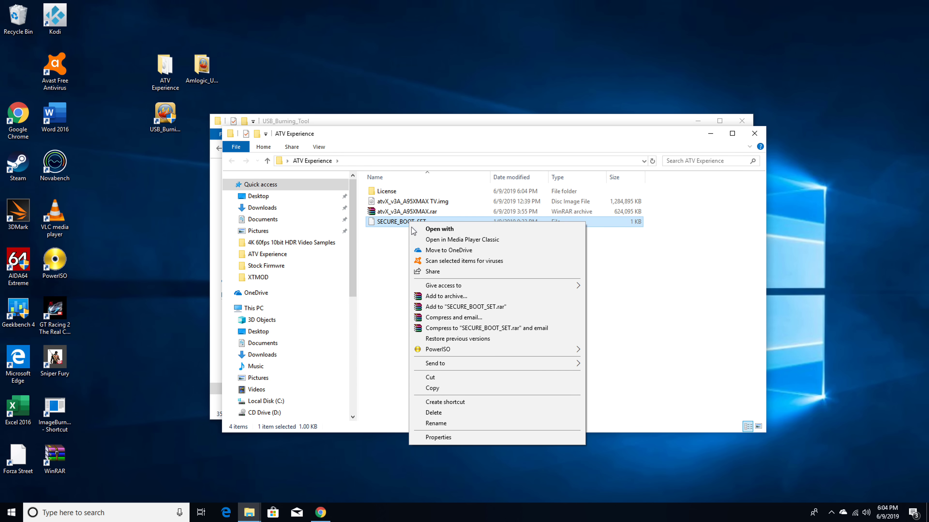
click(435, 388)
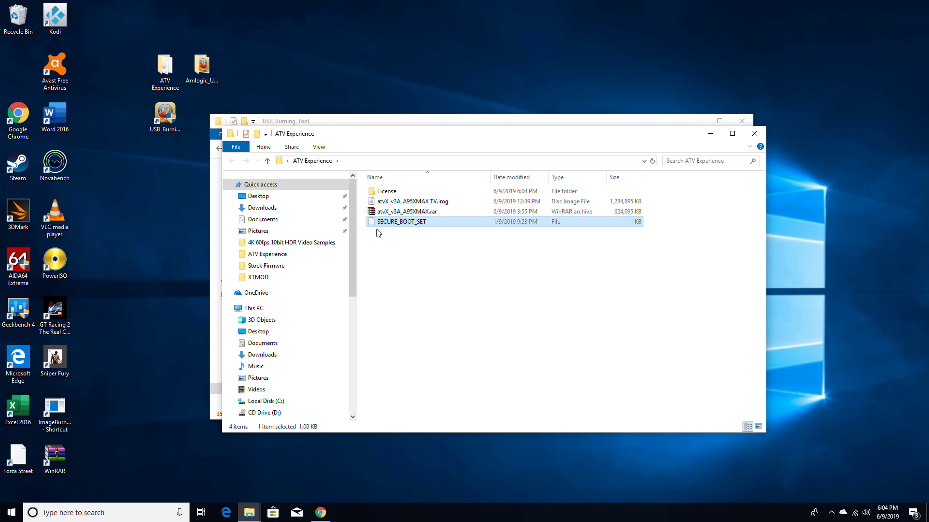
right_click(398, 206)
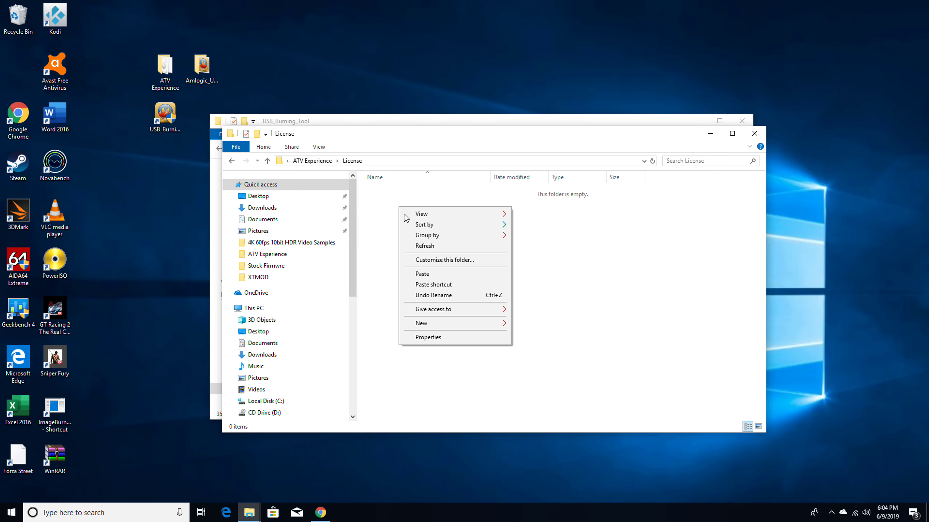
click(424, 275)
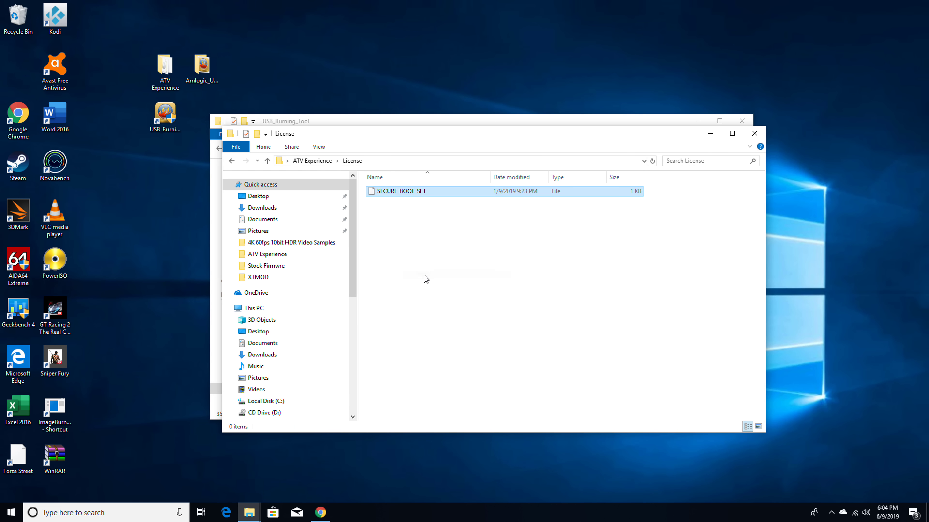
Copy the License folder from ATV Experience into the USB_Burning_Tool program folder, granting administrator permission.
click(233, 161)
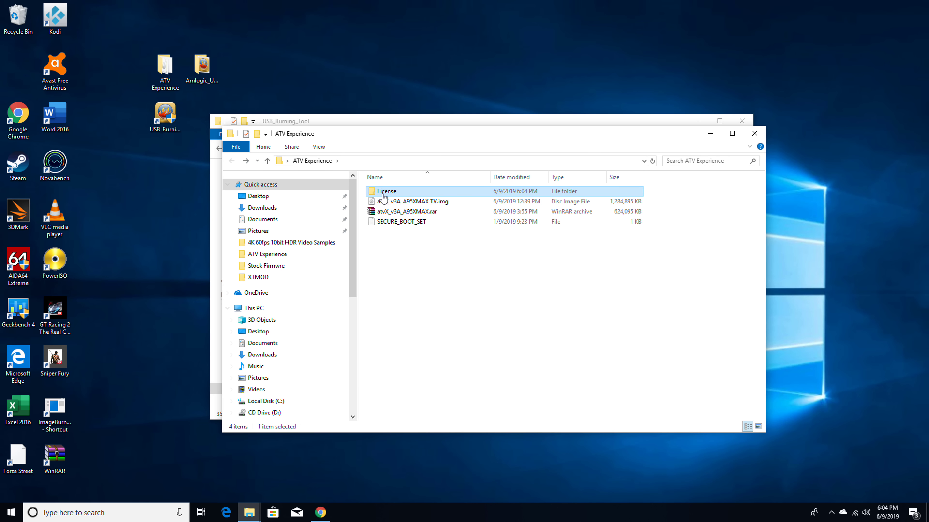
right_click(378, 193)
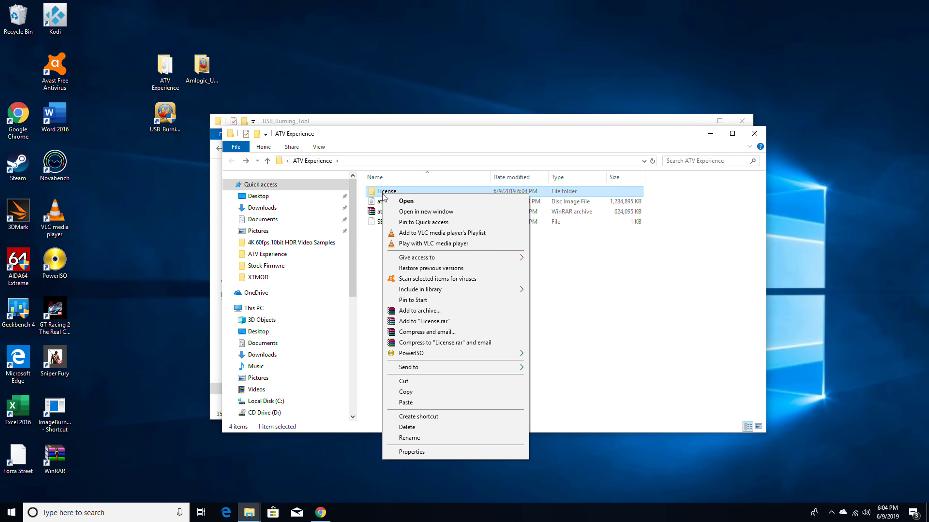
click(406, 392)
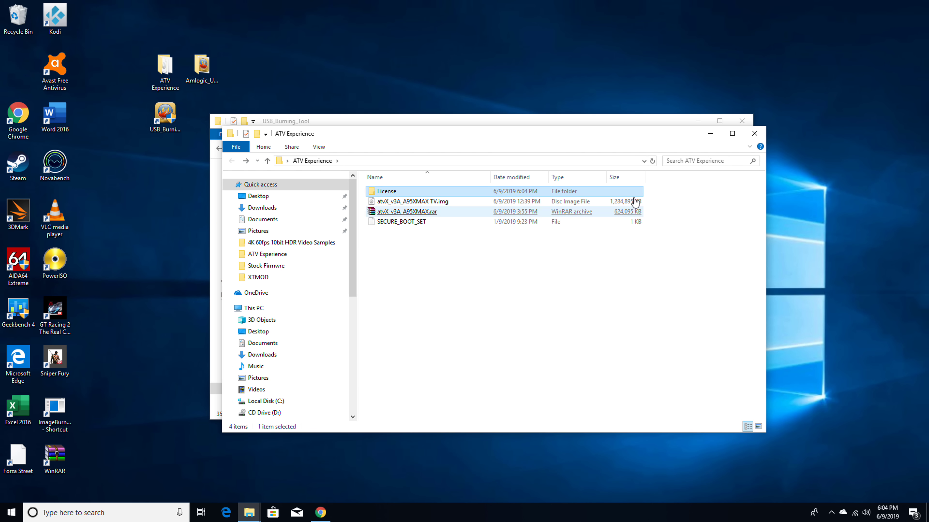
click(710, 133)
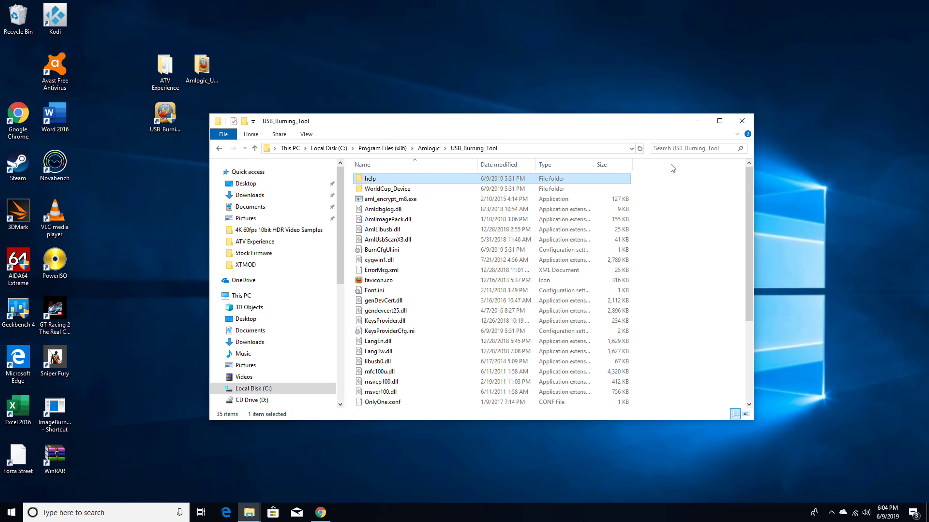
right_click(664, 209)
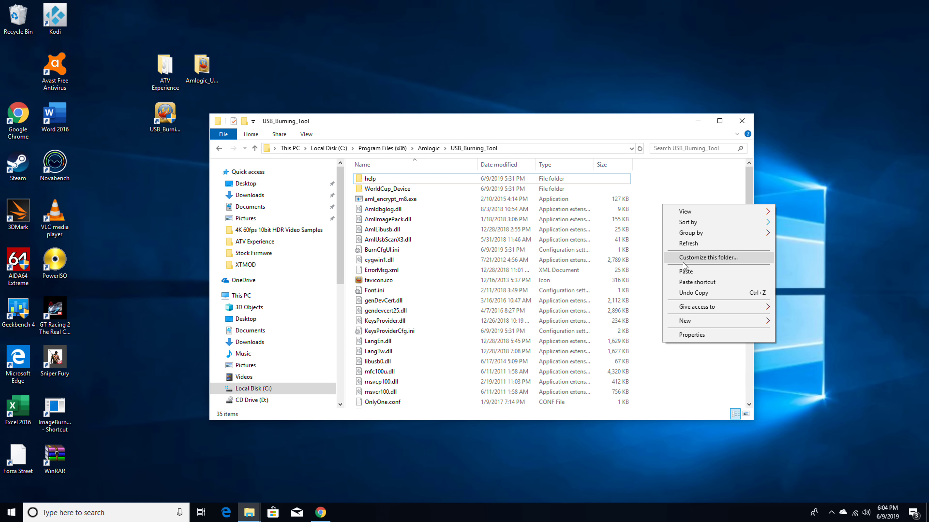
click(686, 271)
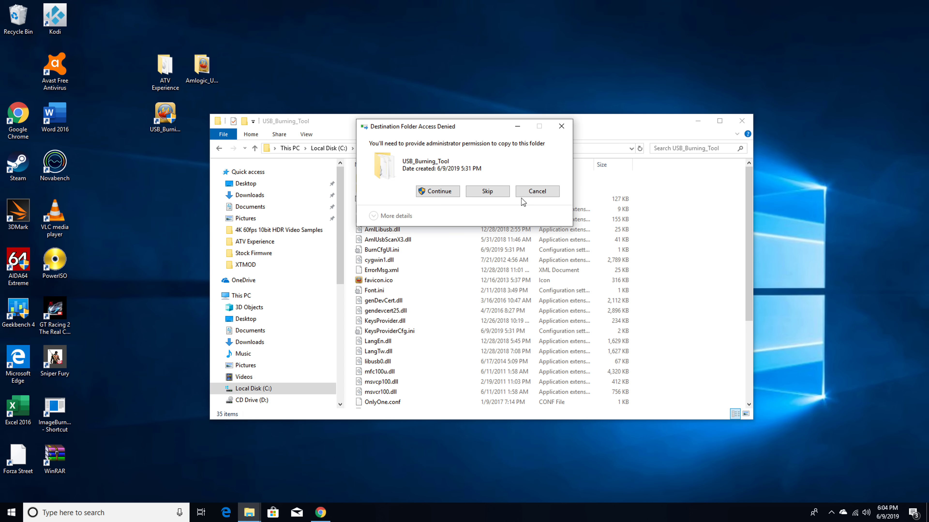
click(443, 191)
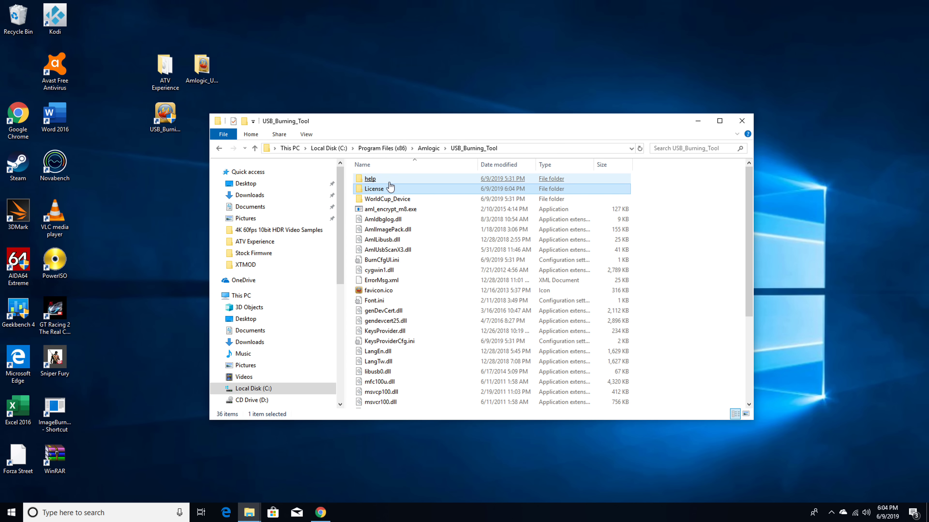
Check the contents of the License folder in USB_Burning_Tool and go back to its parent folder.
key(Up)
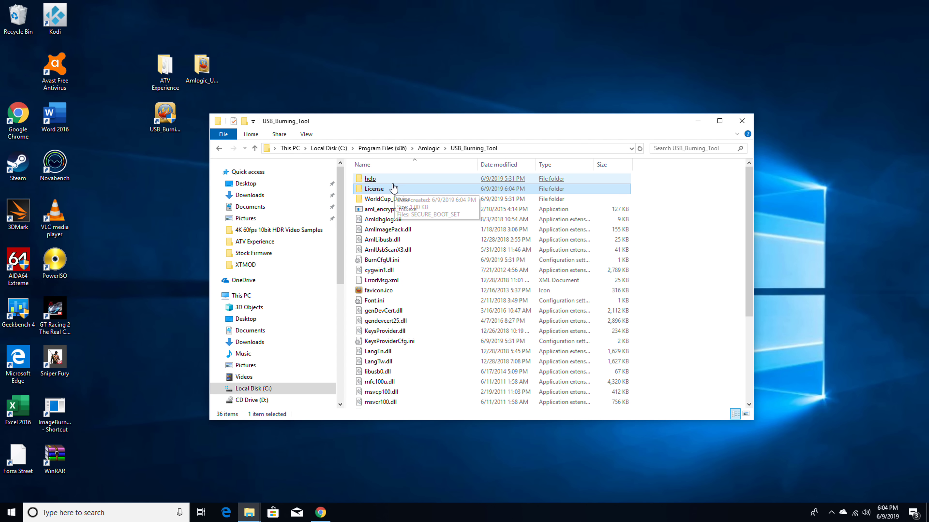
double_click(418, 189)
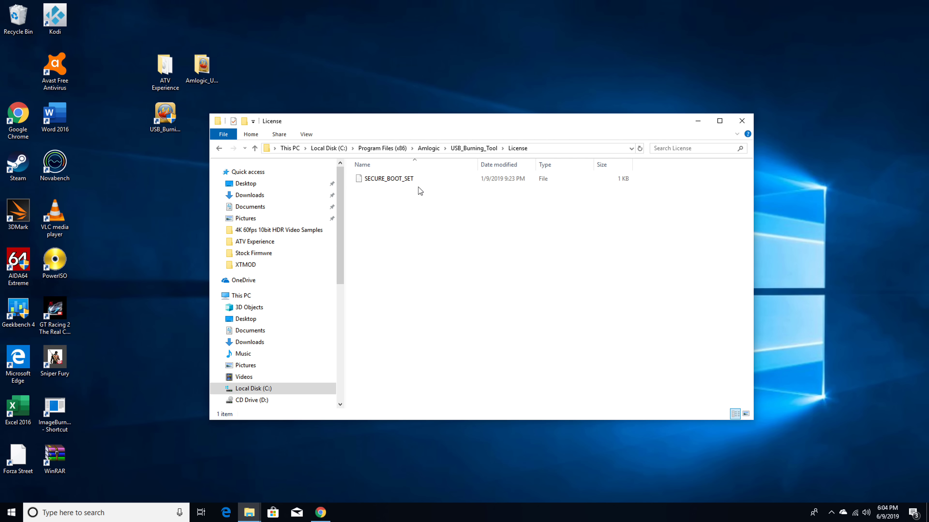
click(254, 149)
click(460, 211)
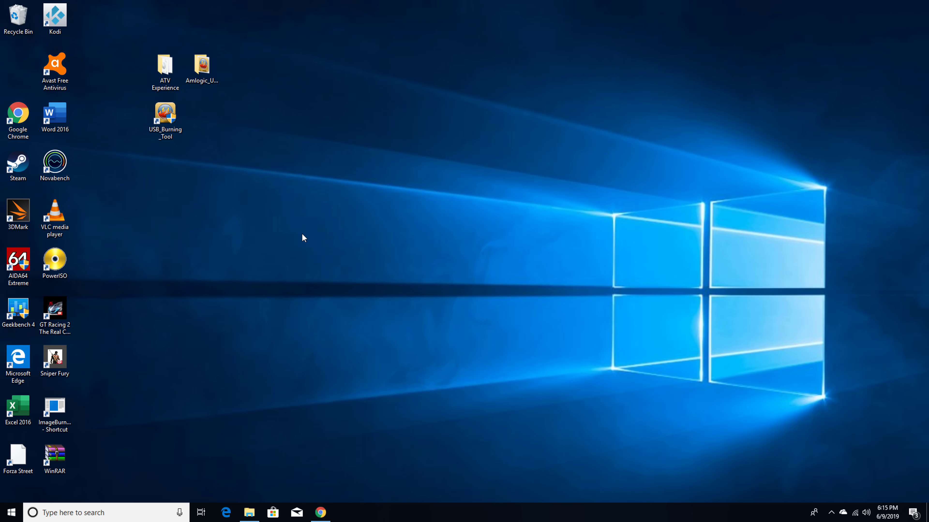
Launch USB_Burning_Tool from its desktop shortcut and allow it to run.
click(169, 130)
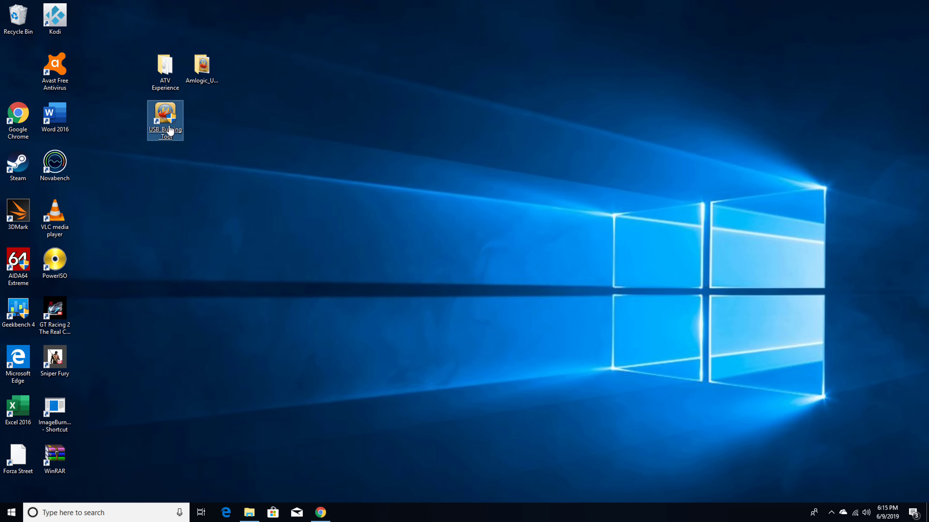
double_click(169, 130)
click(391, 324)
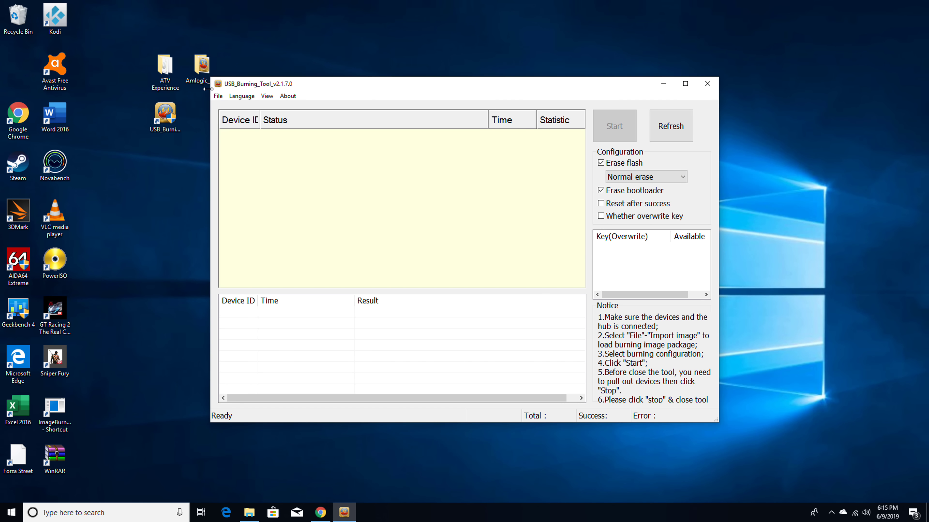
Import atvX_v3A_A95XMAX TV.img from the ATV Experience desktop folder and start the burning process.
click(219, 96)
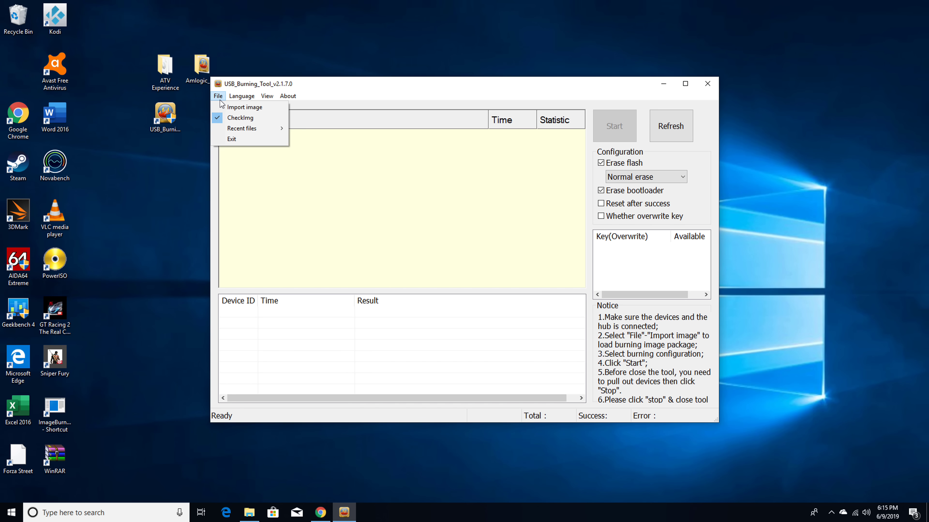
click(227, 108)
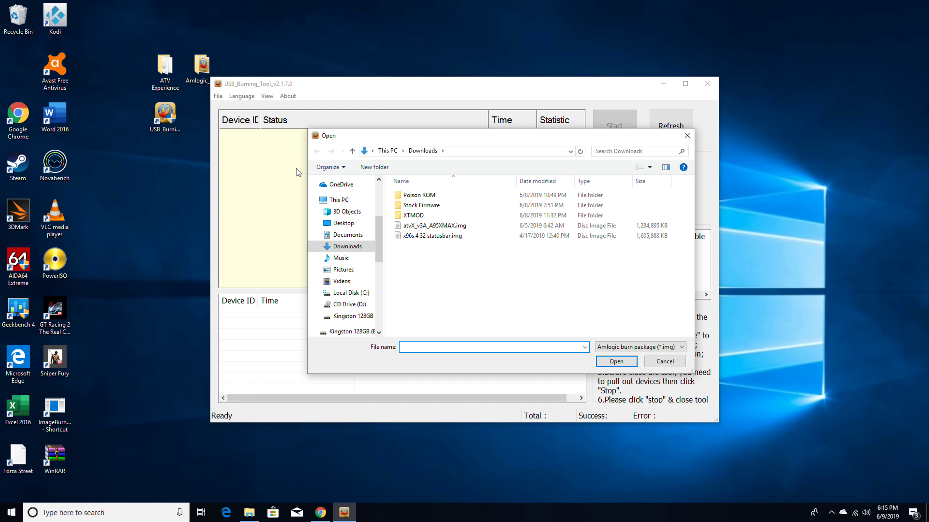
click(339, 224)
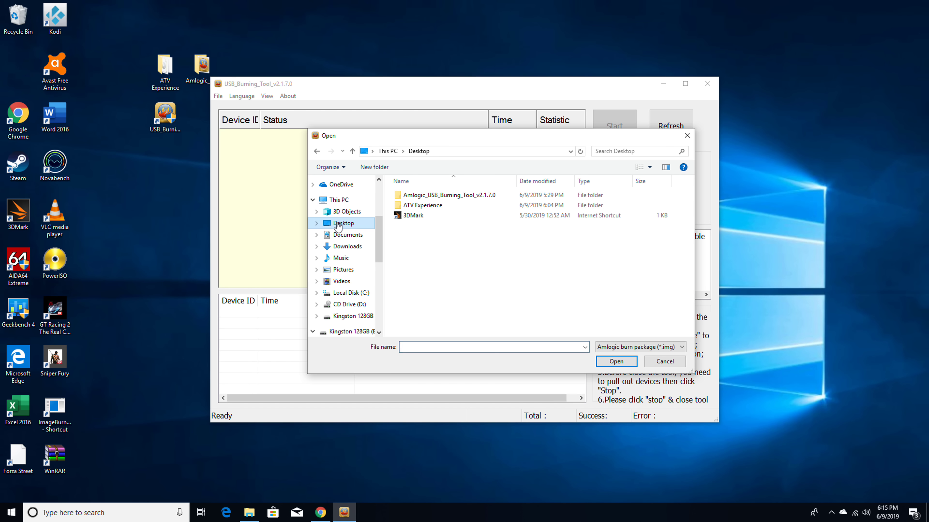
double_click(421, 206)
click(422, 207)
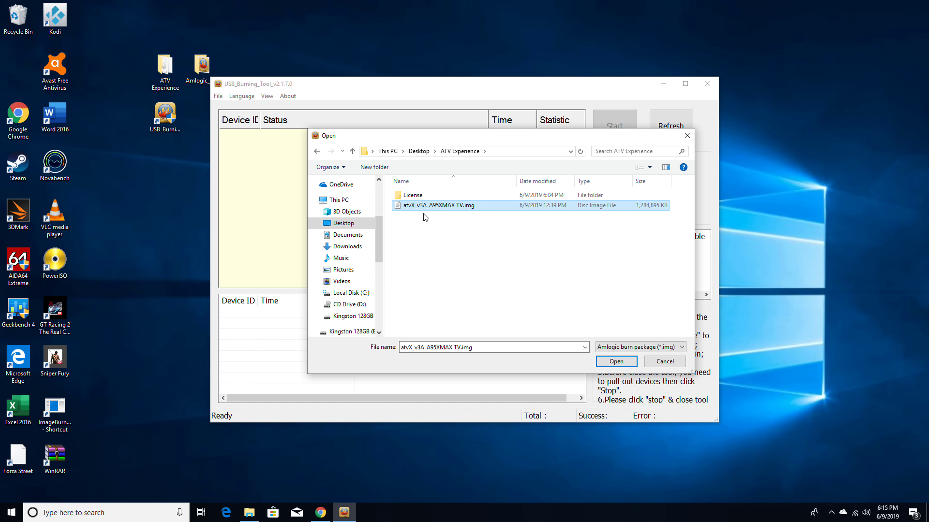
double_click(423, 208)
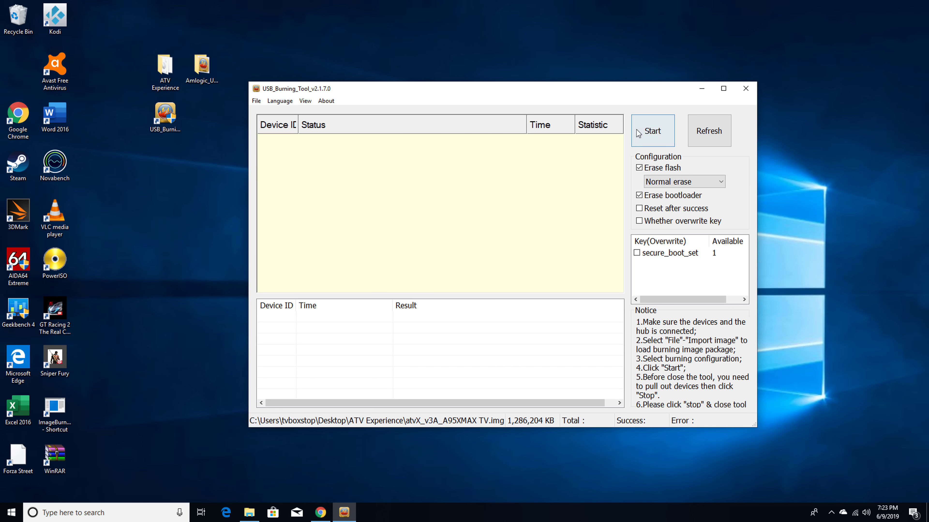
click(643, 135)
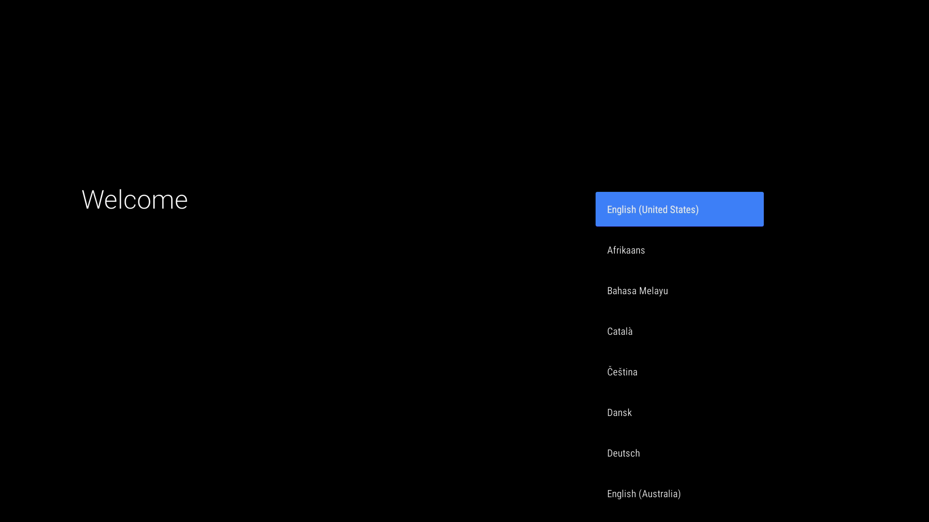
Set up the flashed box in English (United States), skip the phone setup and name it atvXperience v3.
key(Return)
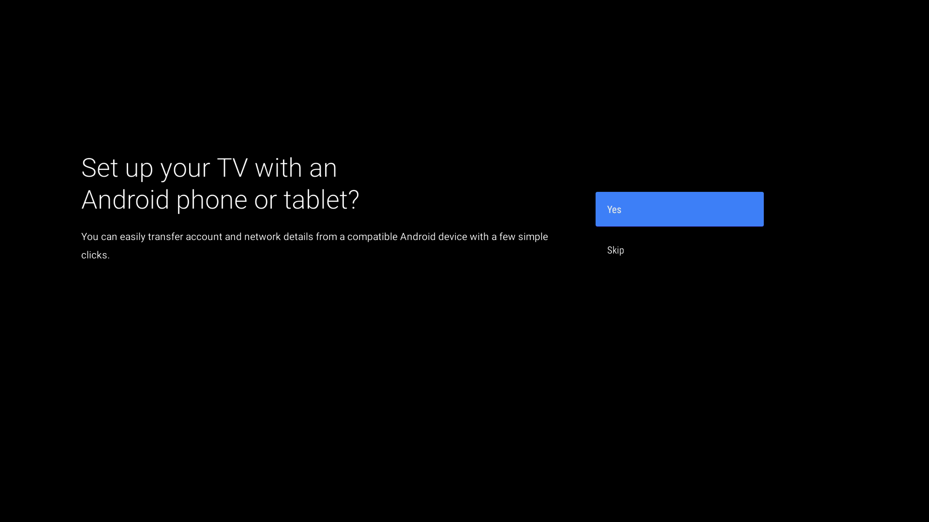
key(Return)
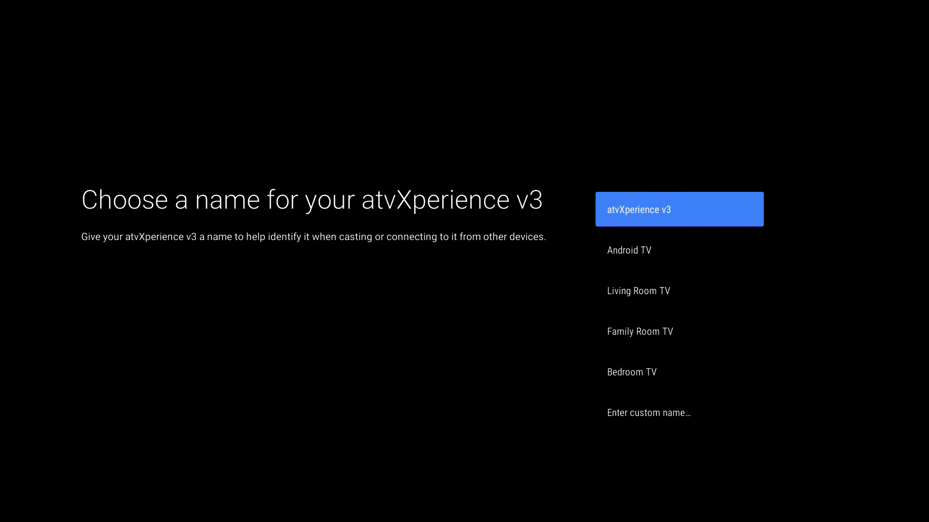
key(Return)
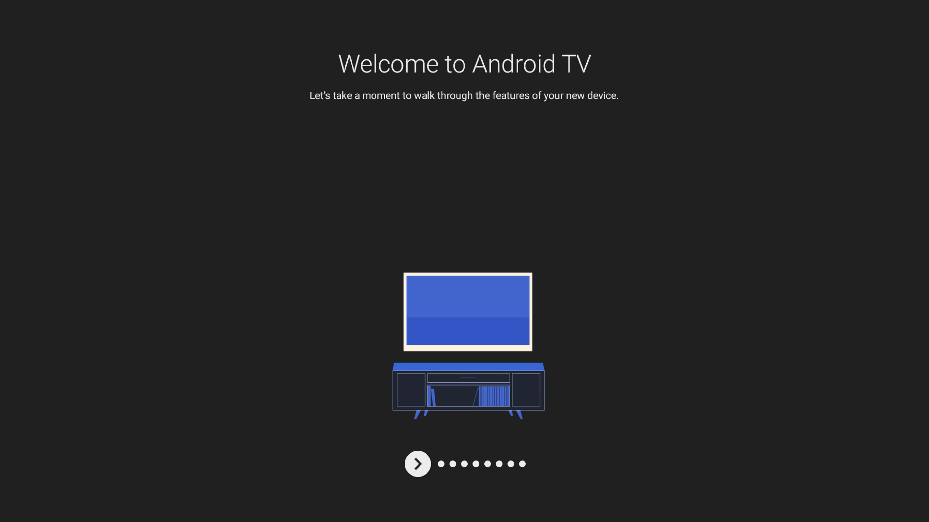
Go through all the Android TV introduction pages to reach the home screen.
key(Return)
key(Return)
key(Return)
key(Return)
key(Return)
key(Return)
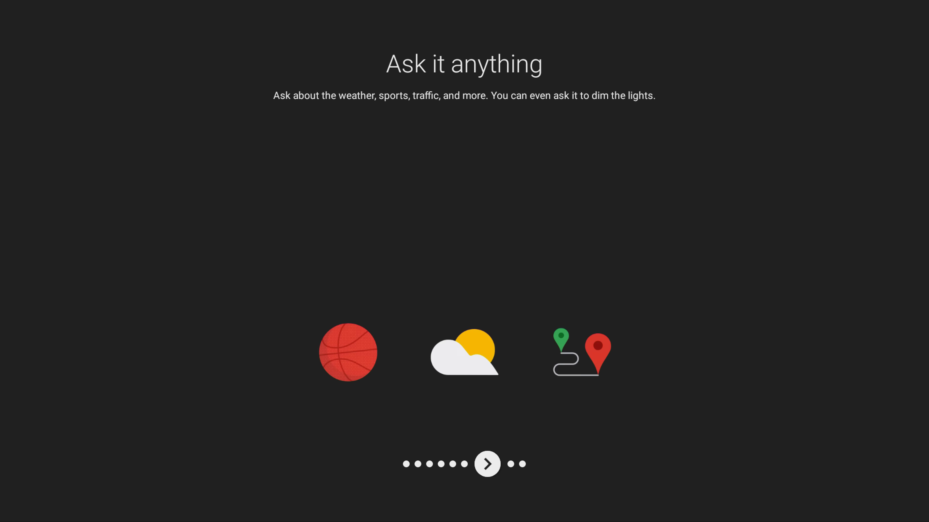
key(Return)
key(Return)
key(Return)
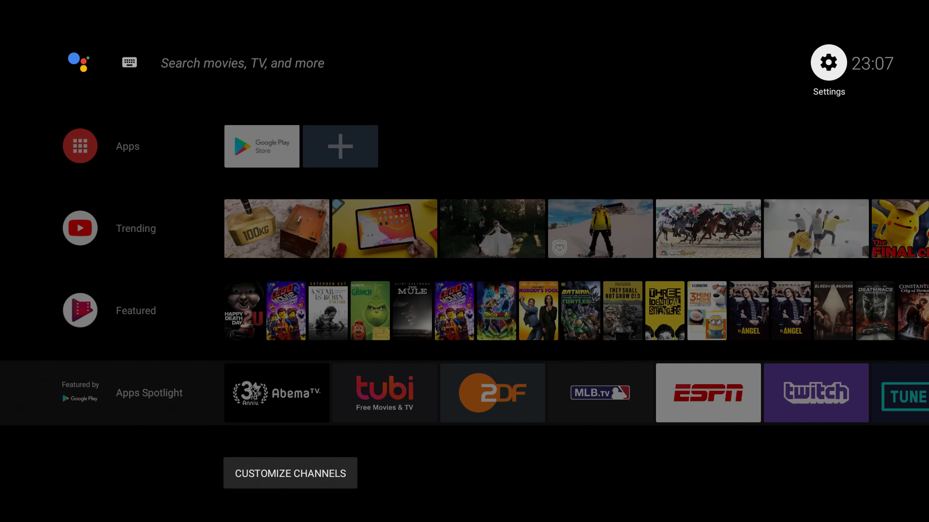
Open the device settings from the Android TV home screen.
key(Down)
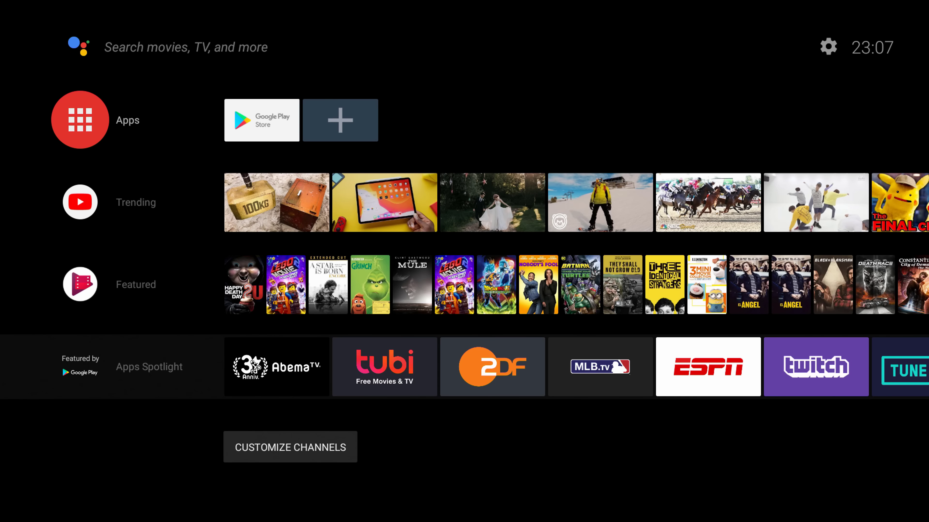
key(Up)
key(Right)
key(Right)
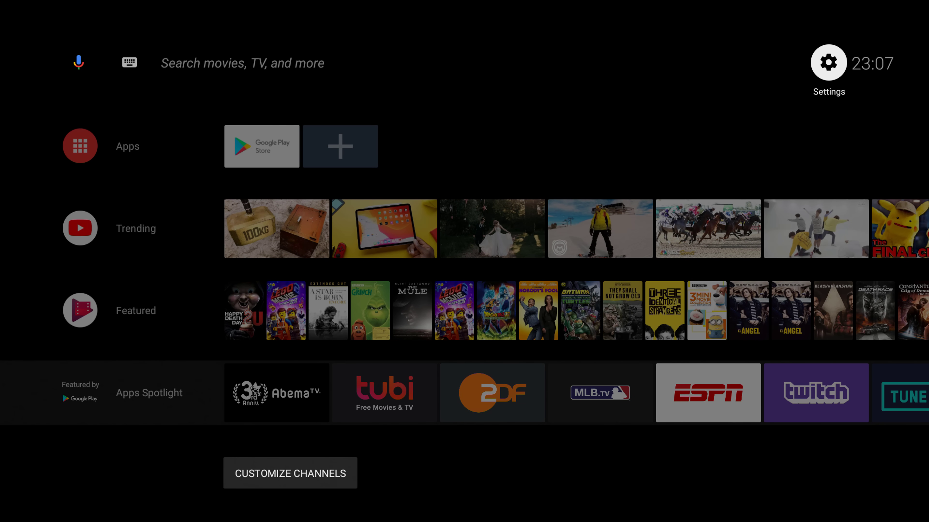
key(Return)
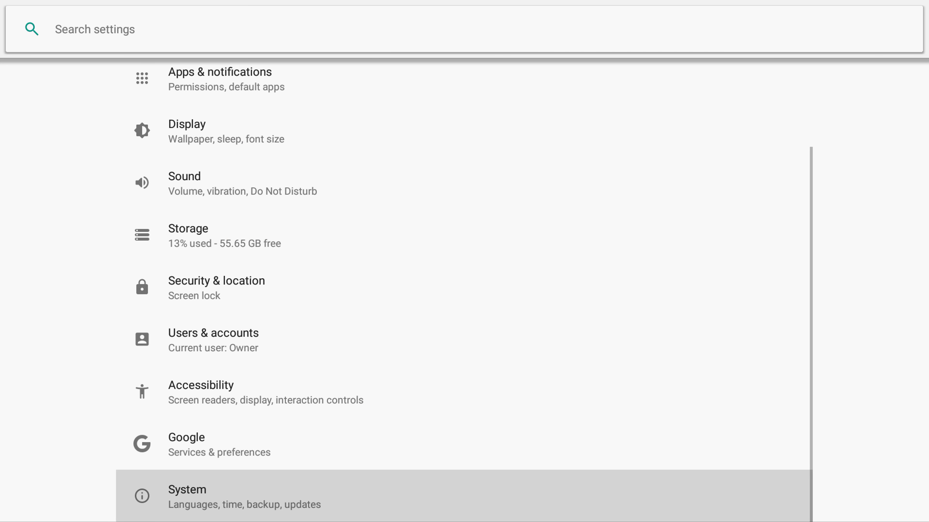
Open the About device page in the System settings to view the model, Android version and build details.
key(Return)
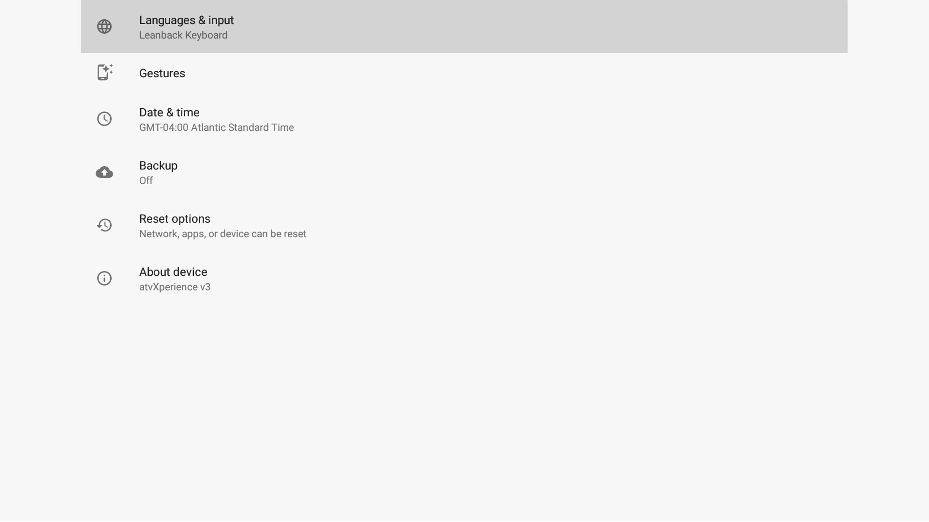
key(Down)
key(Down)
key(Down)
key(Down)
key(Down)
key(Return)
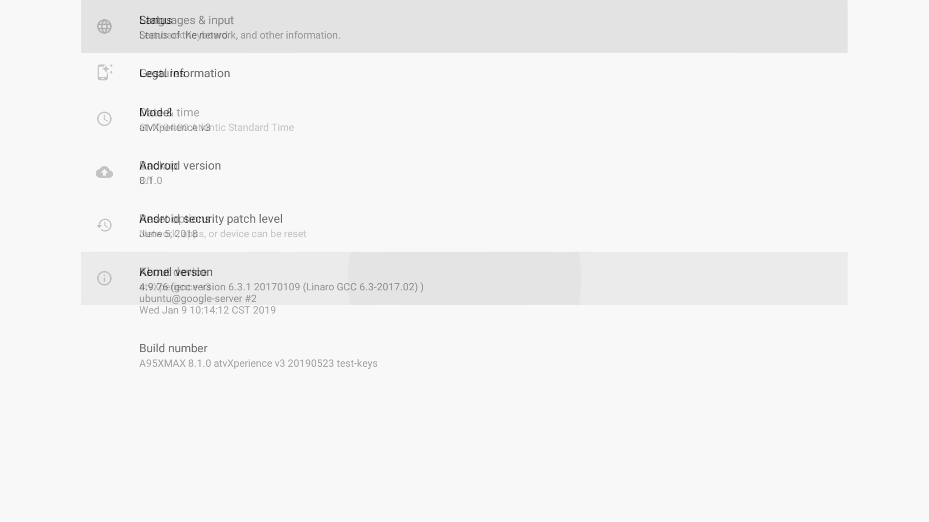